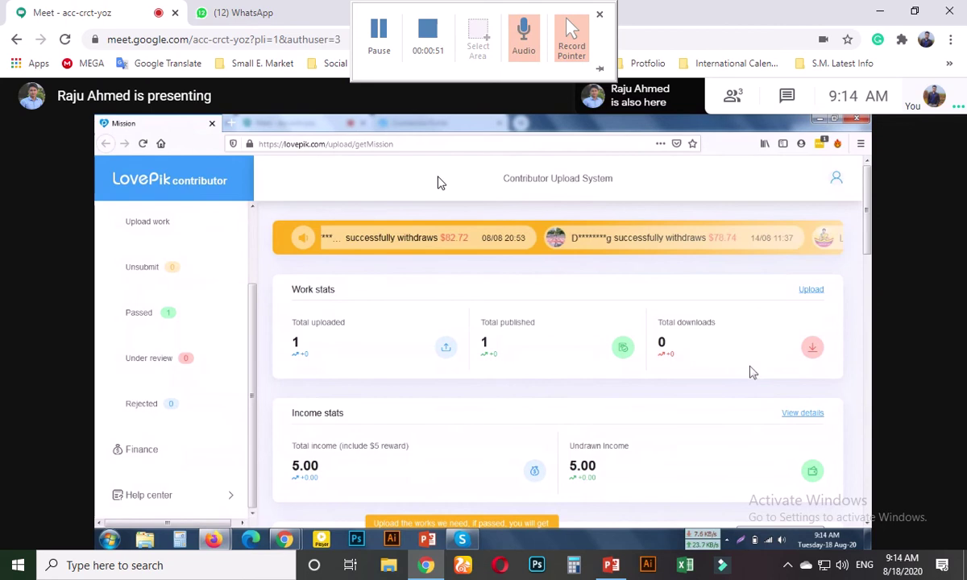
Look at the passed works on the LovePik contributor site in the shared screen.
left_click(143, 316)
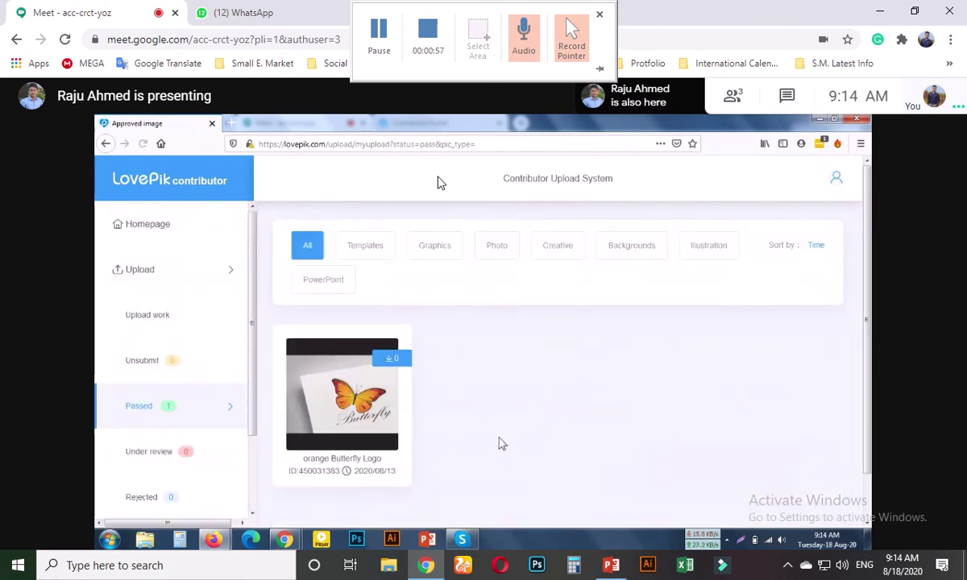
scroll(500, 444, "down", 1)
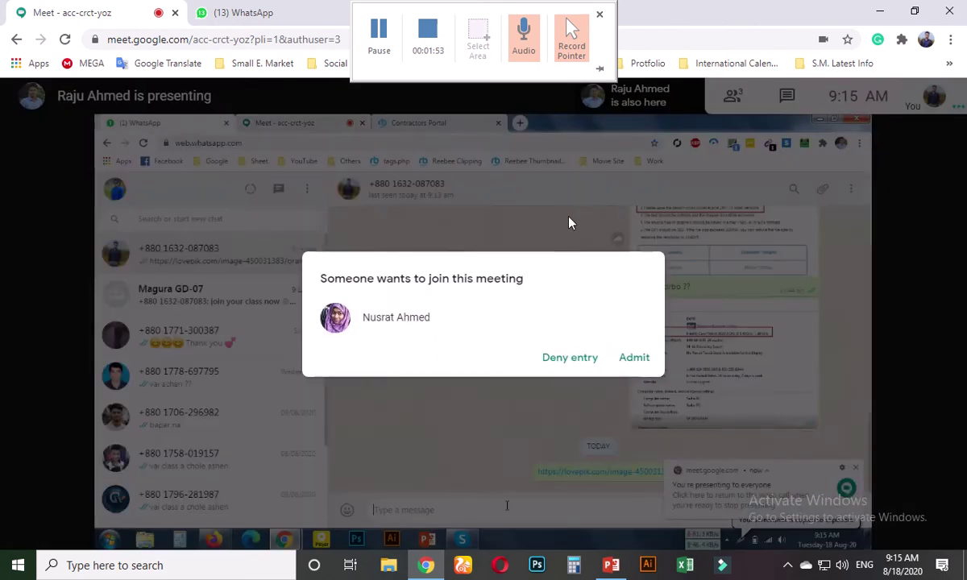
Admit the waiting participant to the meeting.
left_click(636, 359)
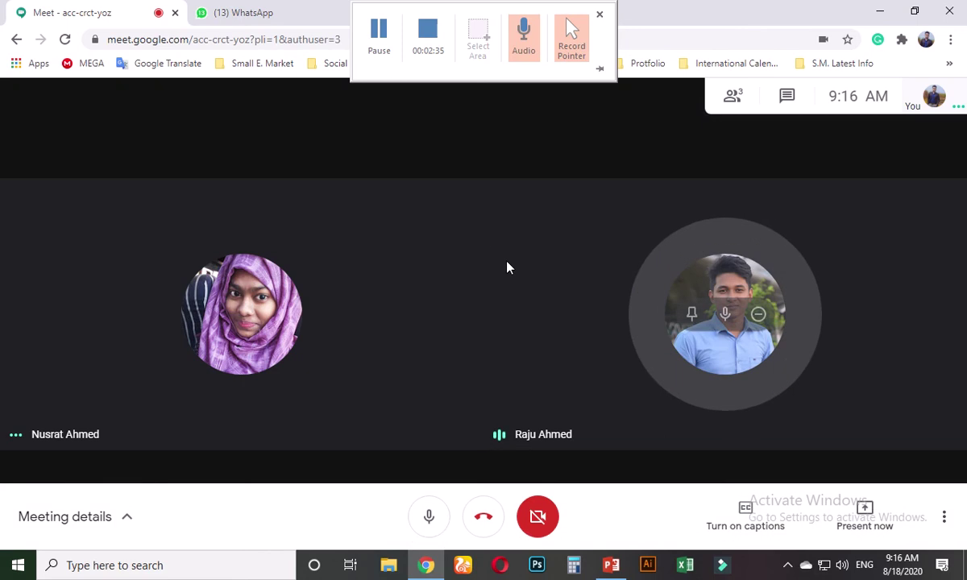
left_click(856, 518)
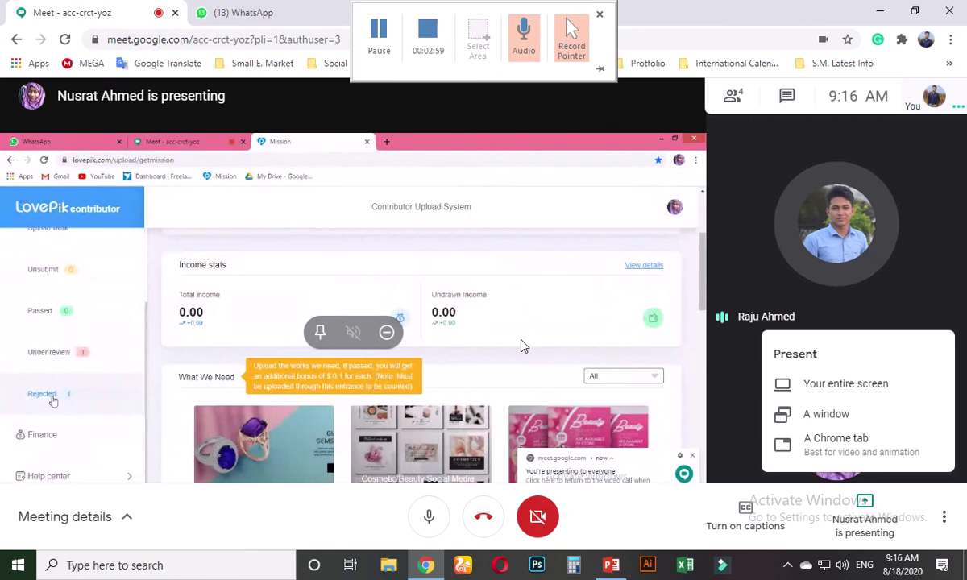
left_click(730, 518)
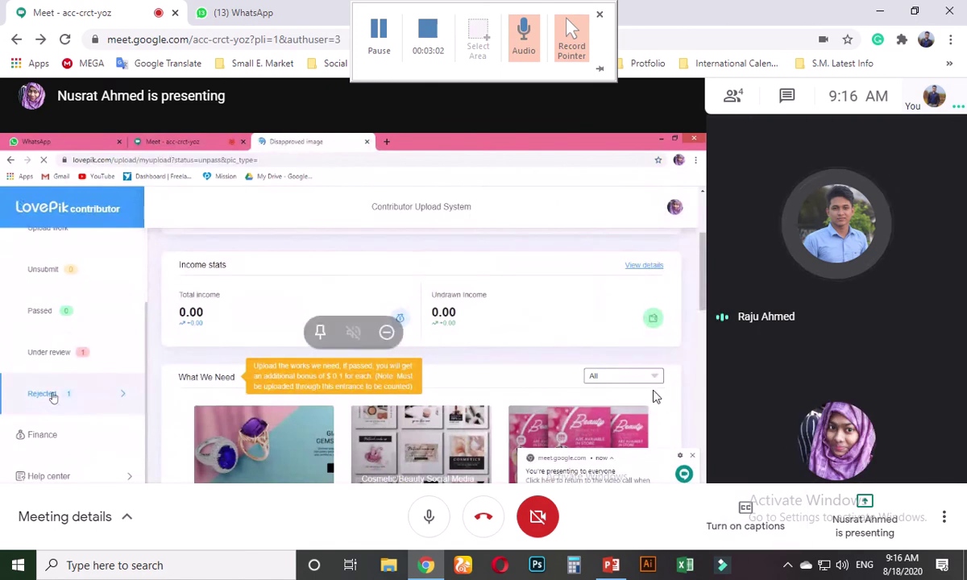
left_click(744, 518)
left_click(735, 530)
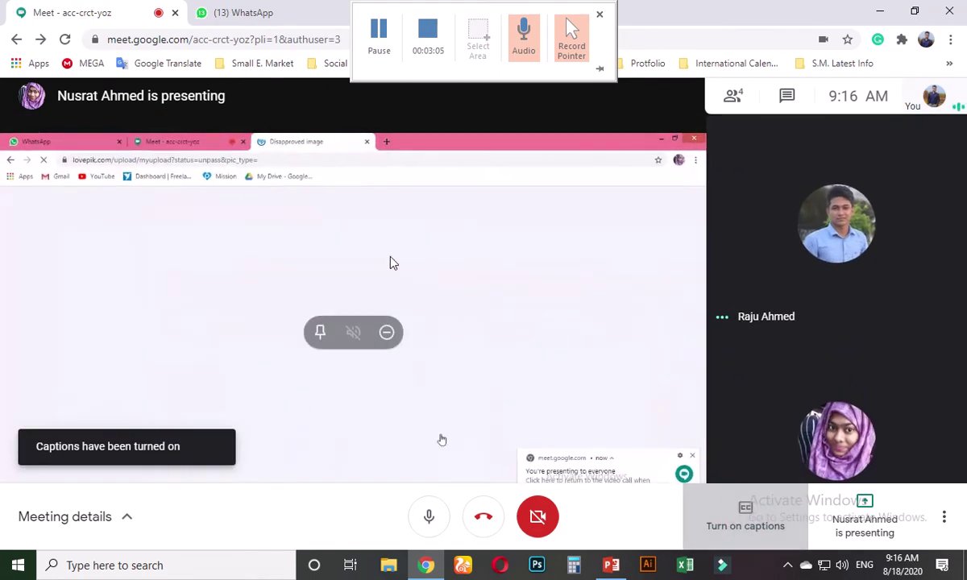
Pin the participant's shared presentation in the meeting view.
left_click(319, 332)
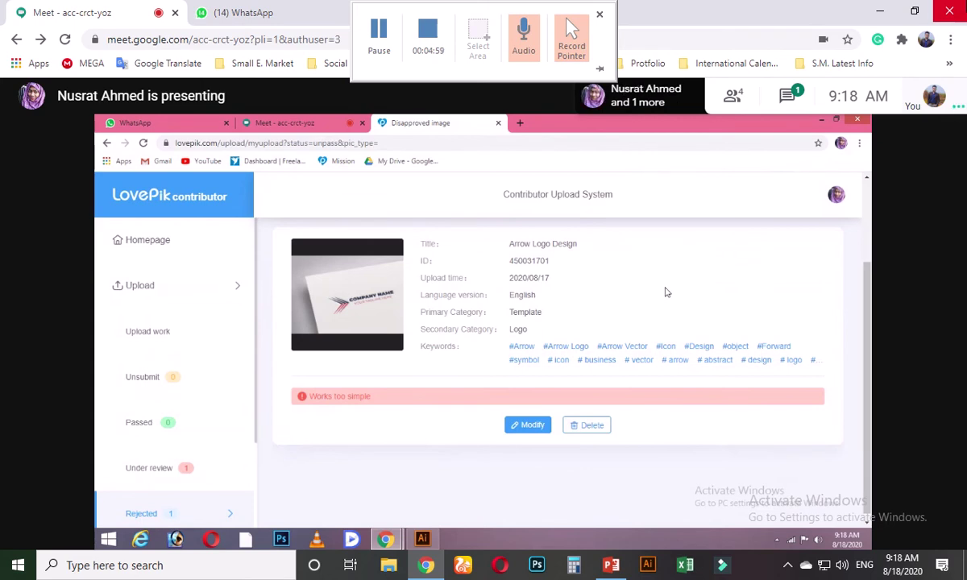
Delete the rejected Arrow Logo Design image from the LovePik contributor account and open the works under review.
left_click(595, 431)
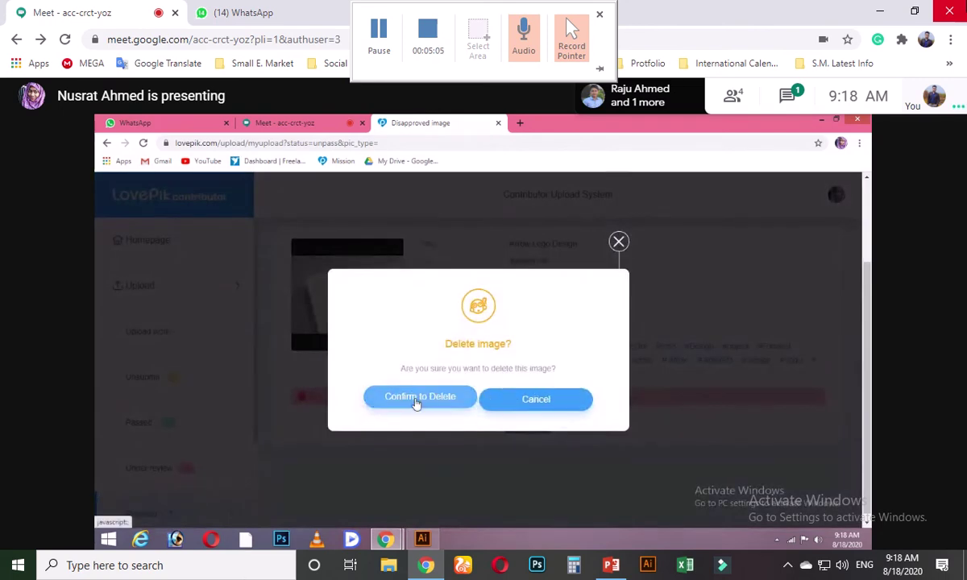
left_click(416, 399)
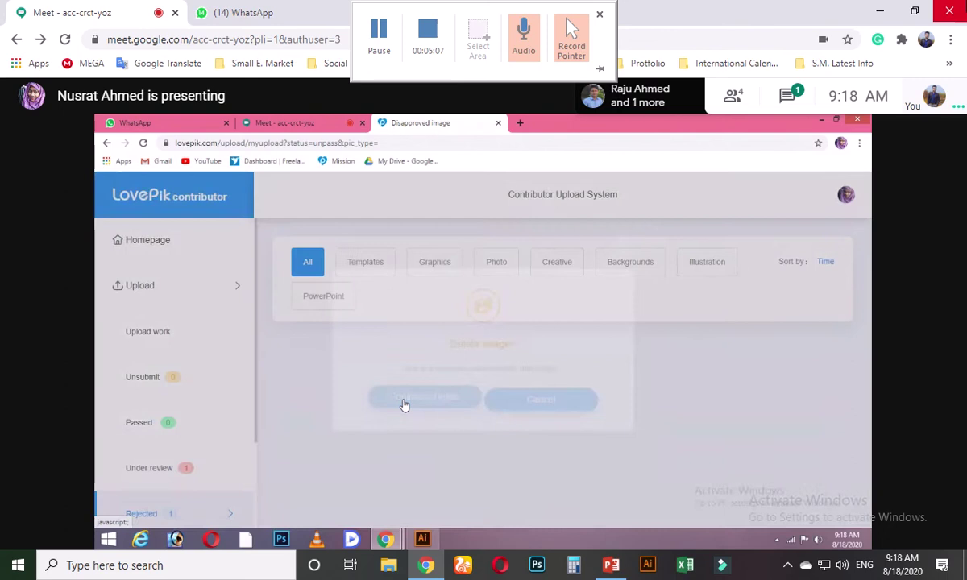
left_click(186, 469)
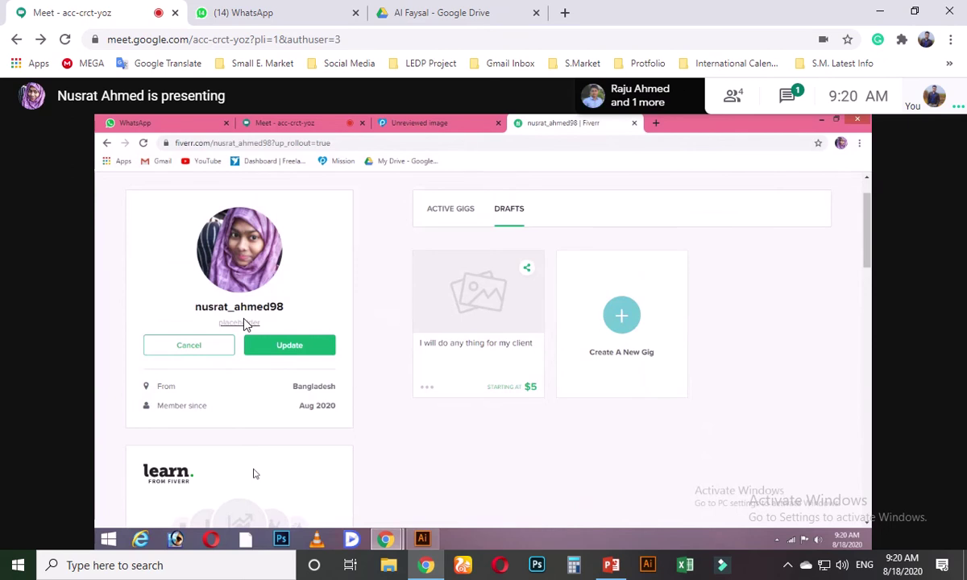
Switch to WhatsApp and reply to the unread message in the Magura GD-05 group with "gotokal o to koren ni? ok".
mouse_move(253, 474)
mouse_move(467, 32)
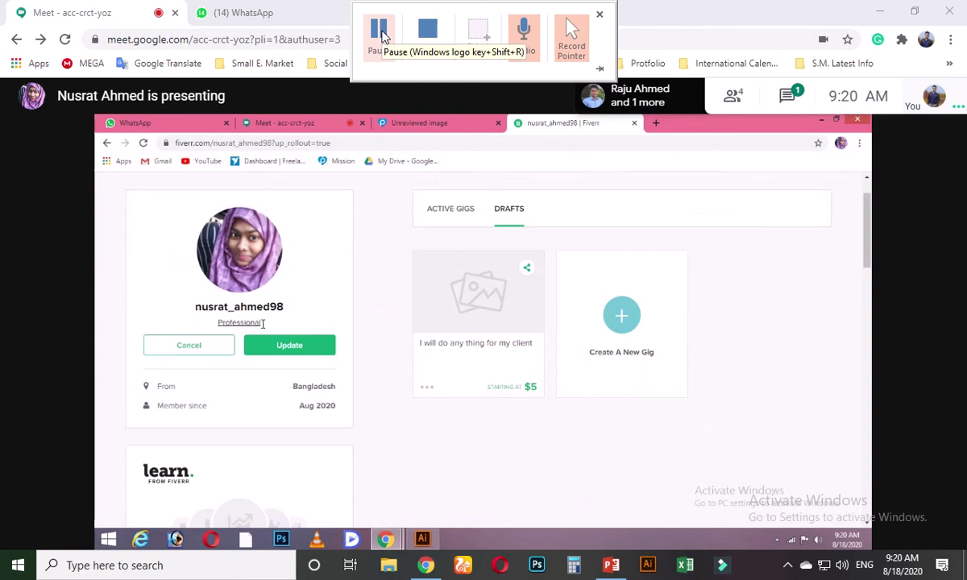
left_click(242, 12)
left_click(166, 194)
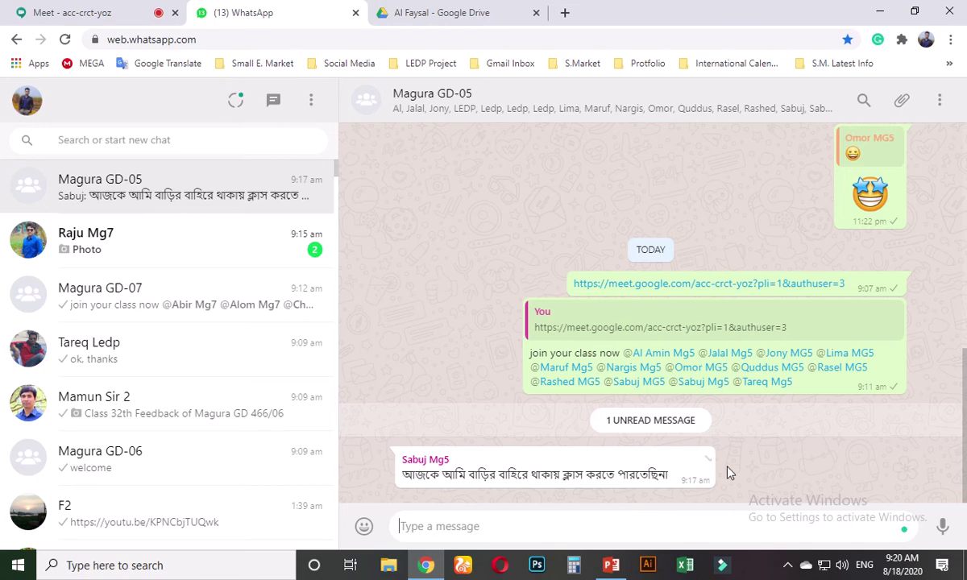
left_click(706, 461)
left_click(721, 287)
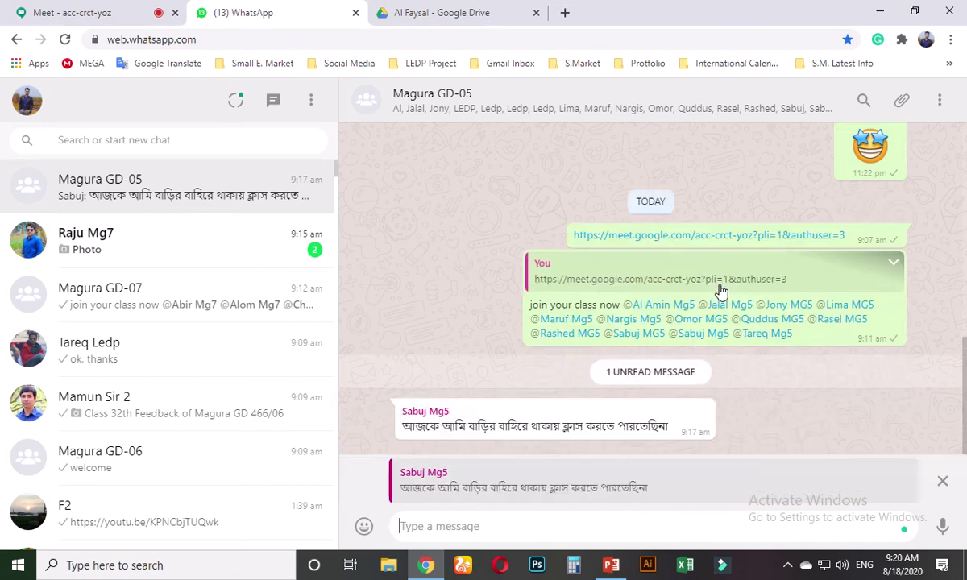
type("gotoka")
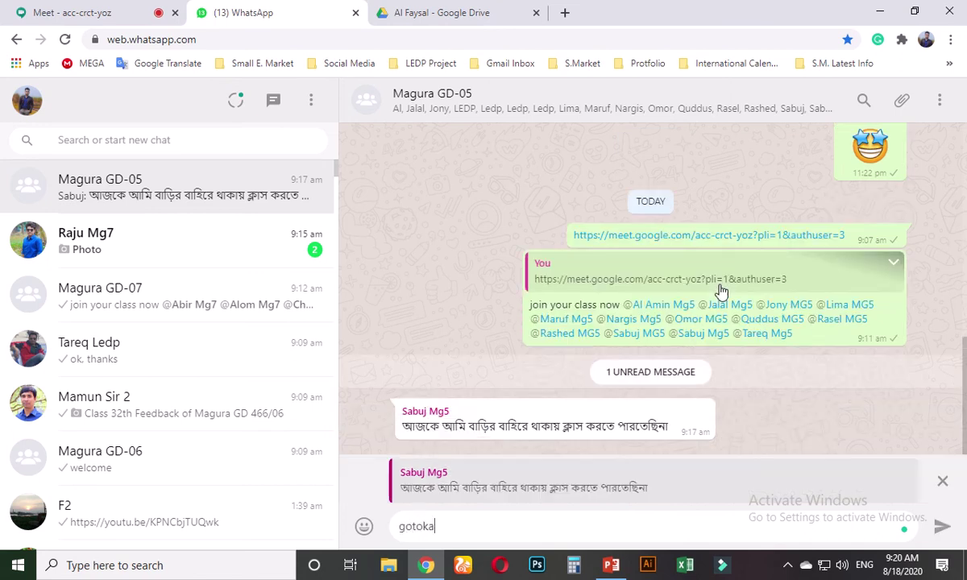
type("l o to koren ni? ok")
key("Return")
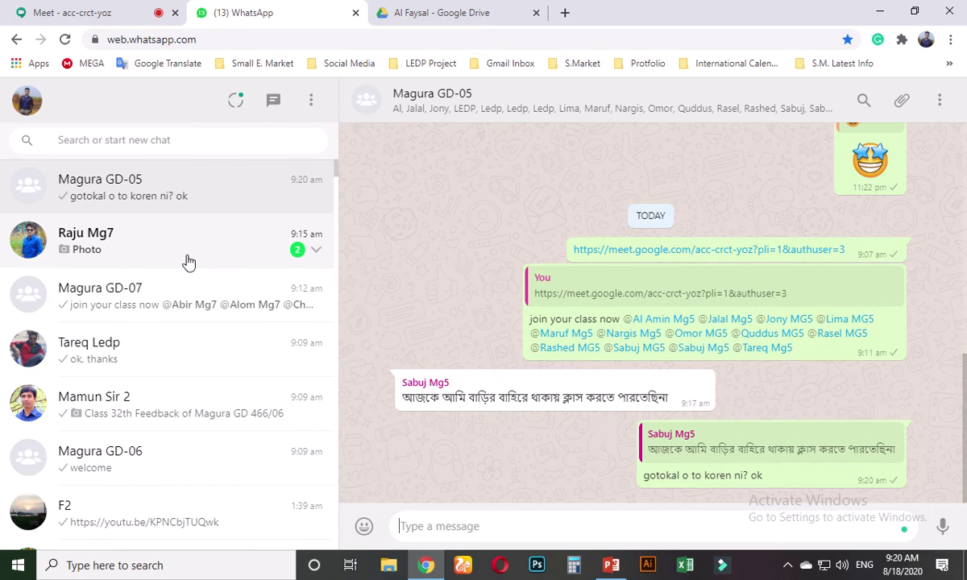
left_click(448, 8)
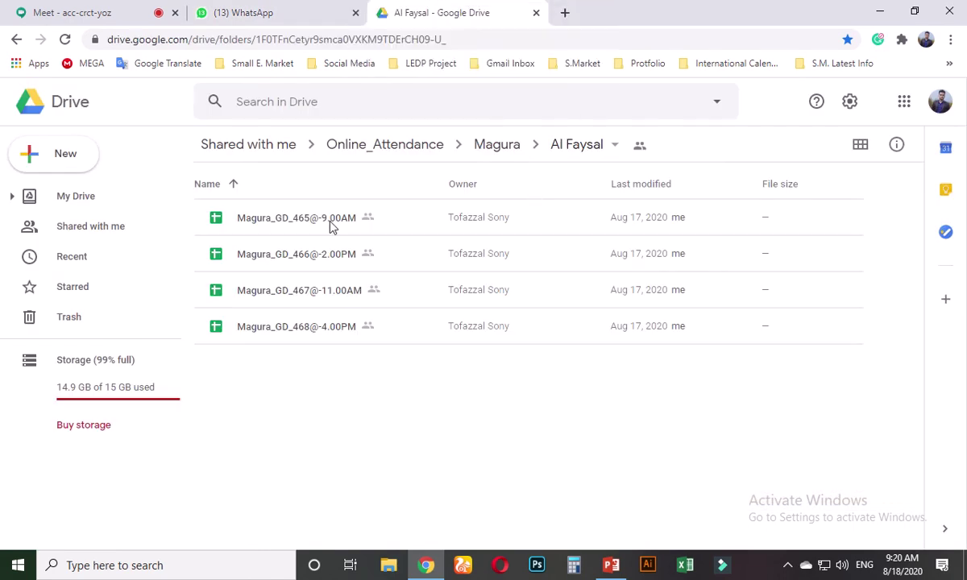
double_click(332, 226)
left_click(460, 9)
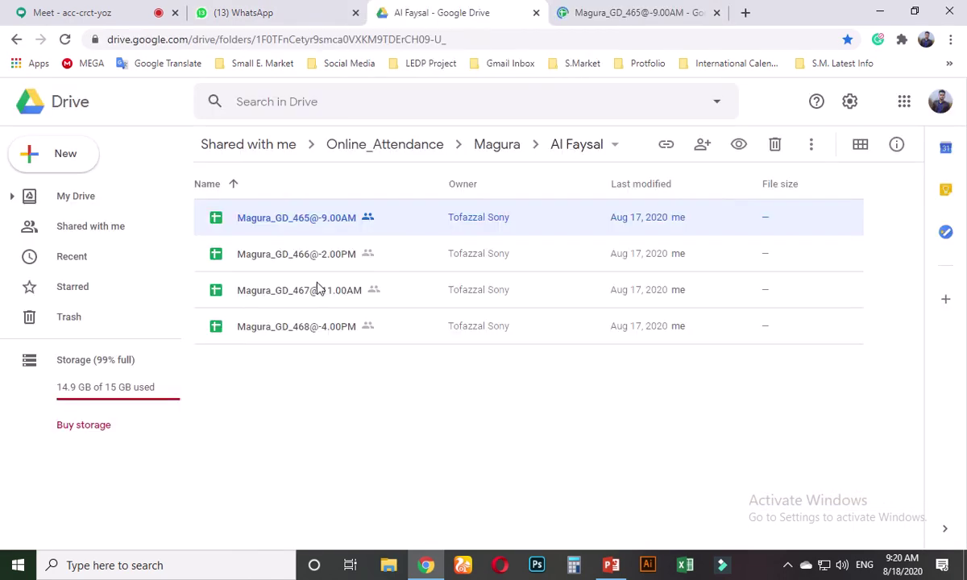
double_click(313, 301)
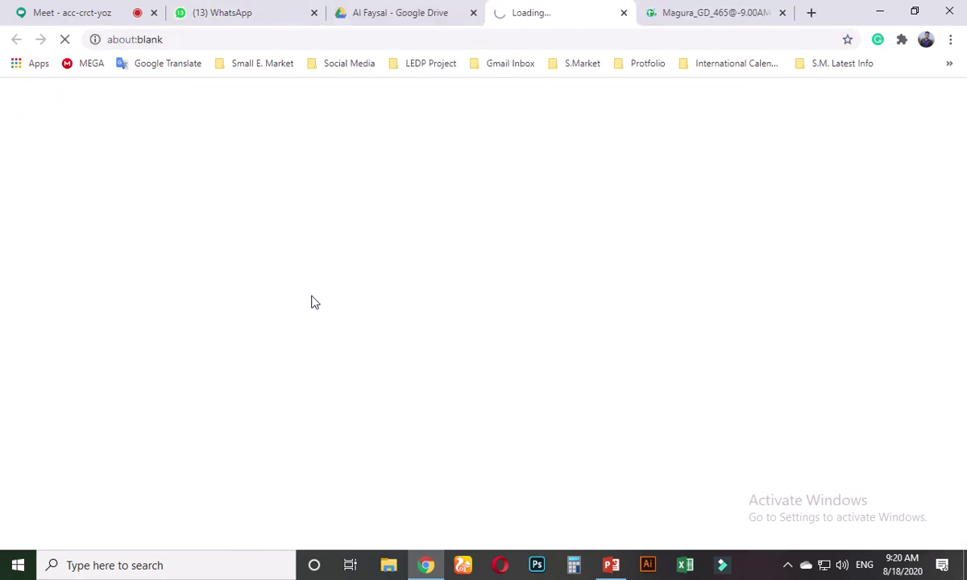
Return to the Google Meet call and admit the participant asking to join.
left_click(45, 11)
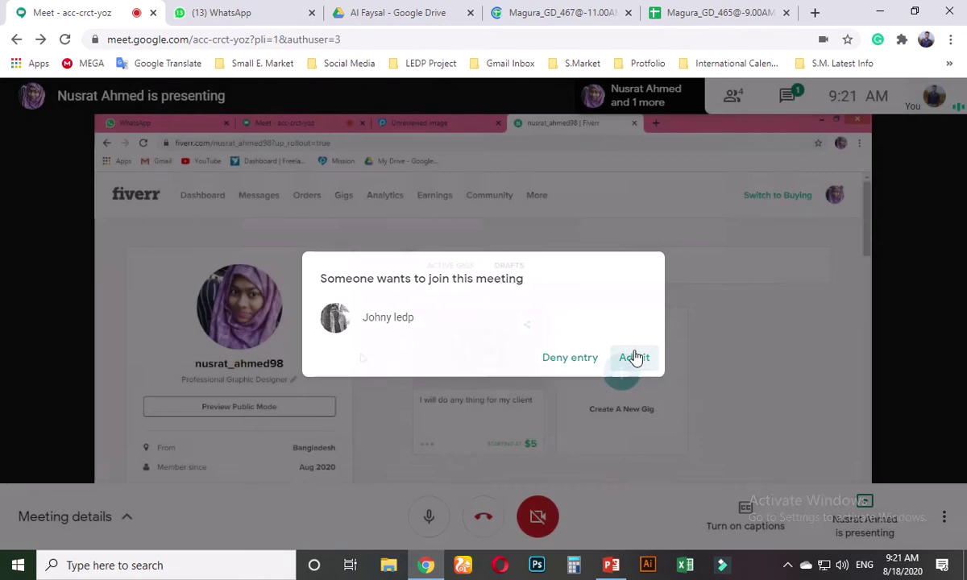
left_click(636, 357)
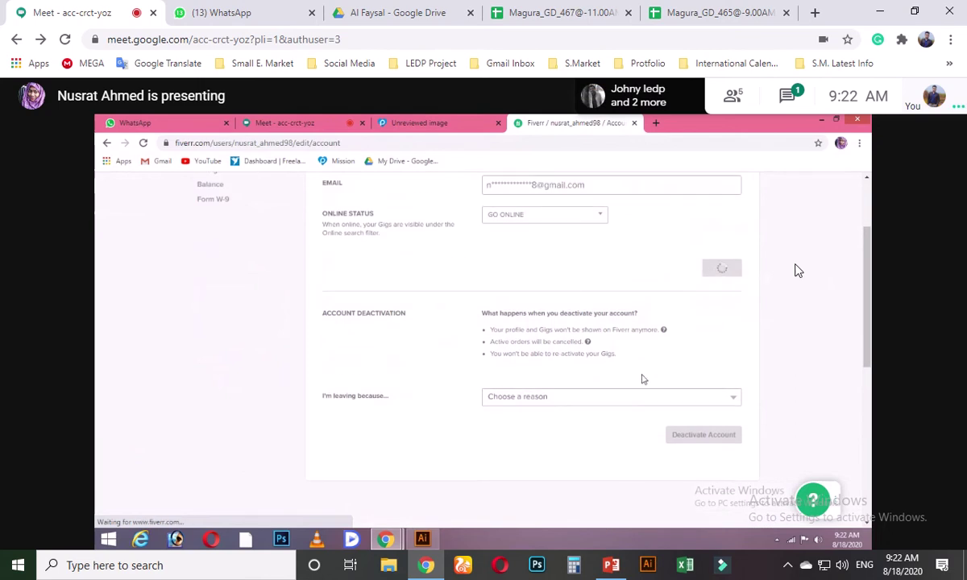
Check the list of people in the meeting and close the meeting details.
left_click(785, 90)
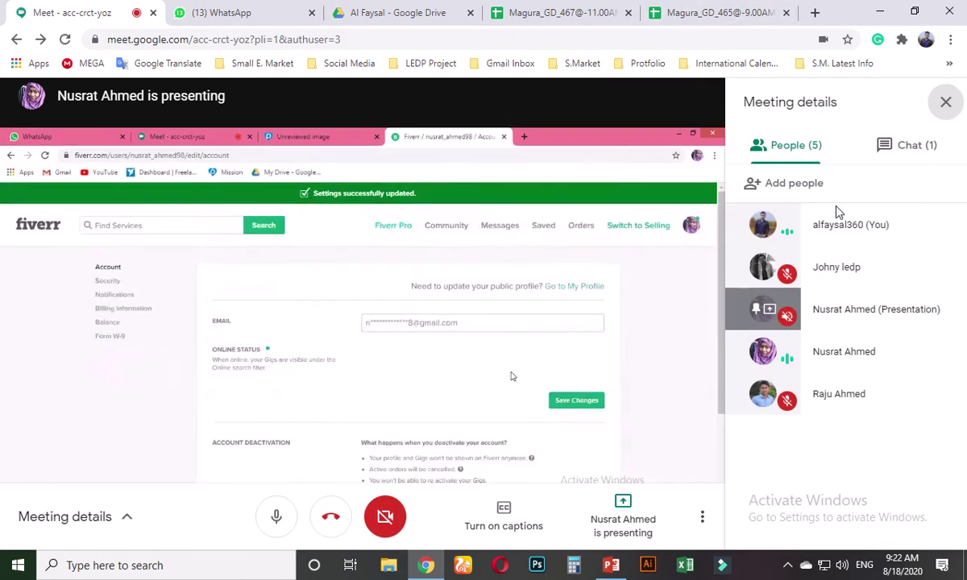
left_click(954, 112)
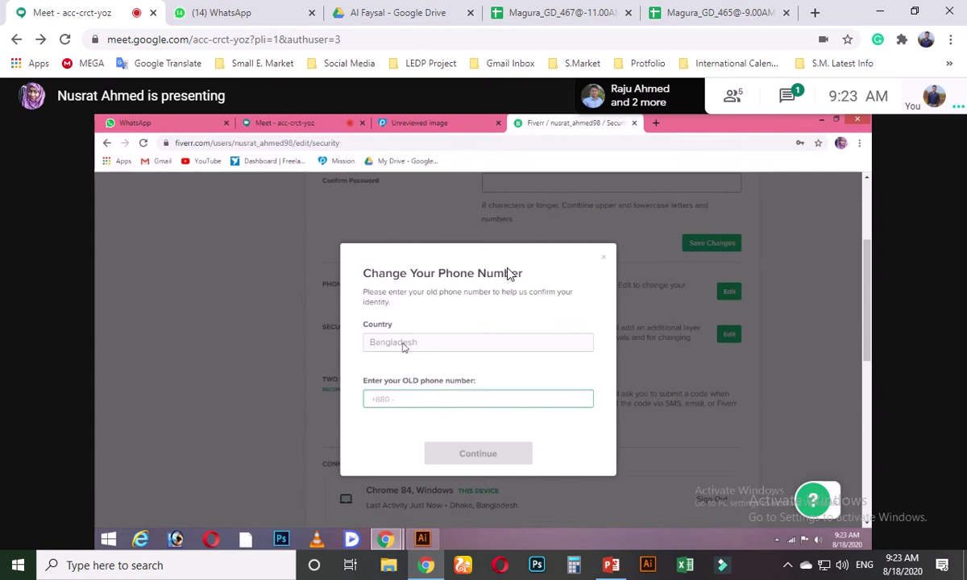
Admit the next two participants as they ask to join the meeting.
mouse_move(385, 31)
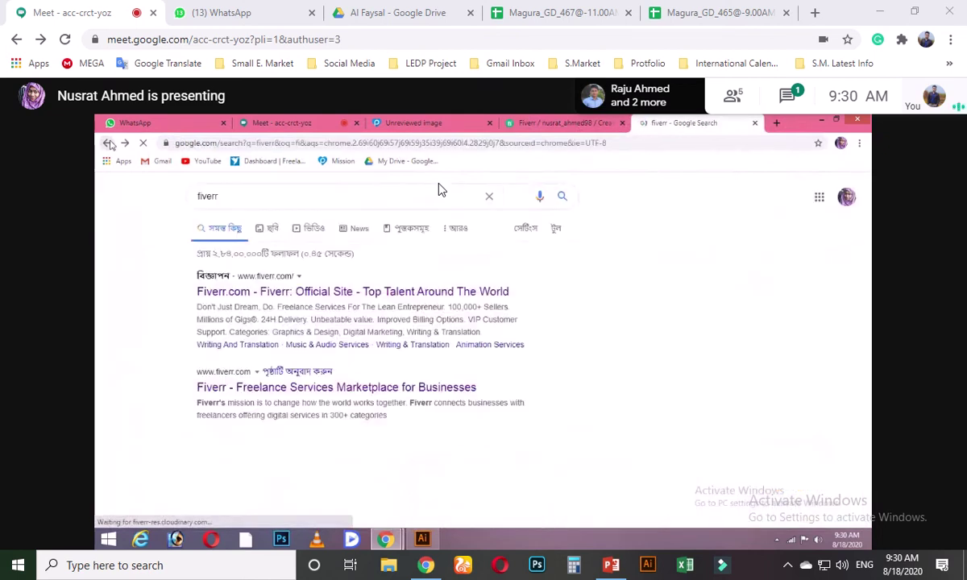
mouse_move(357, 7)
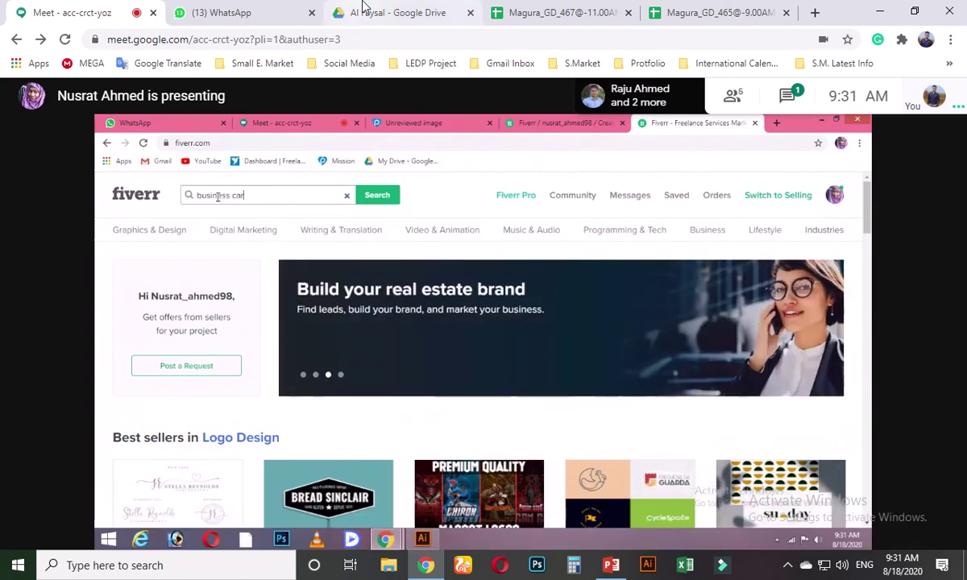
mouse_move(367, 30)
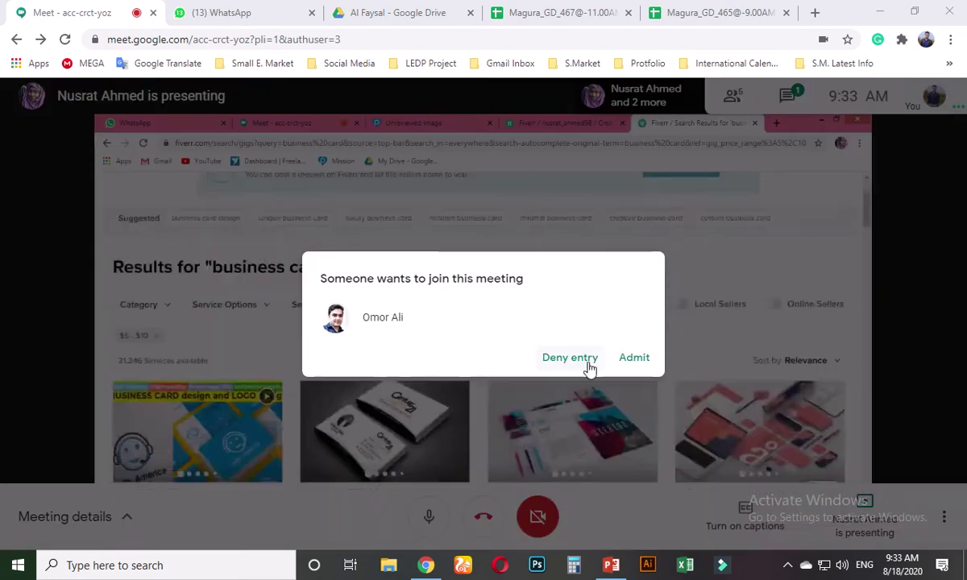
left_click(630, 363)
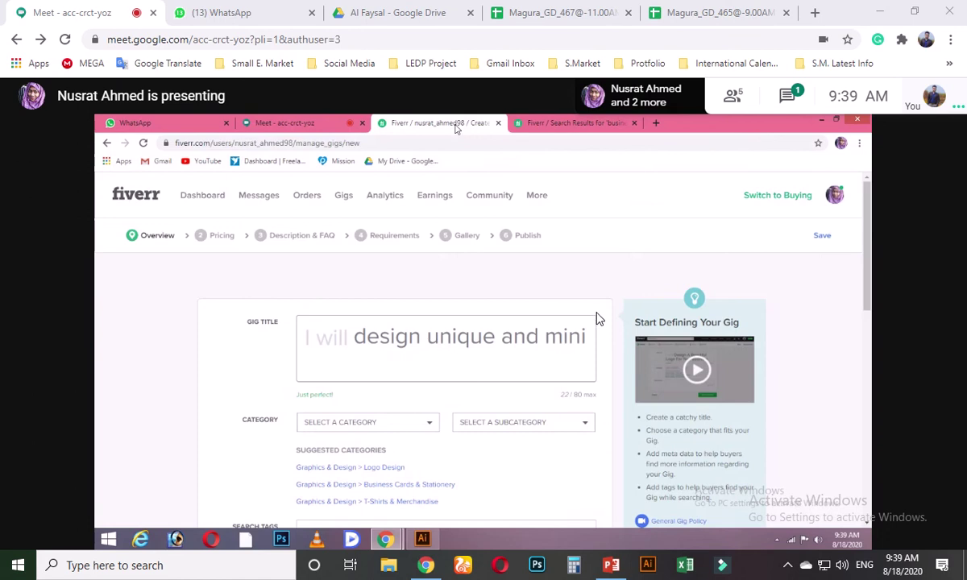
mouse_move(600, 357)
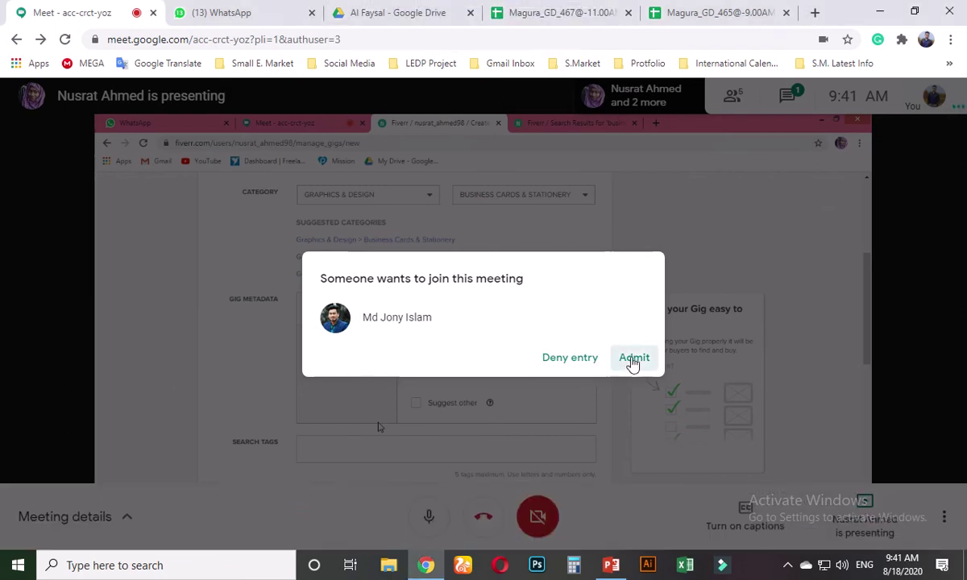
left_click(634, 361)
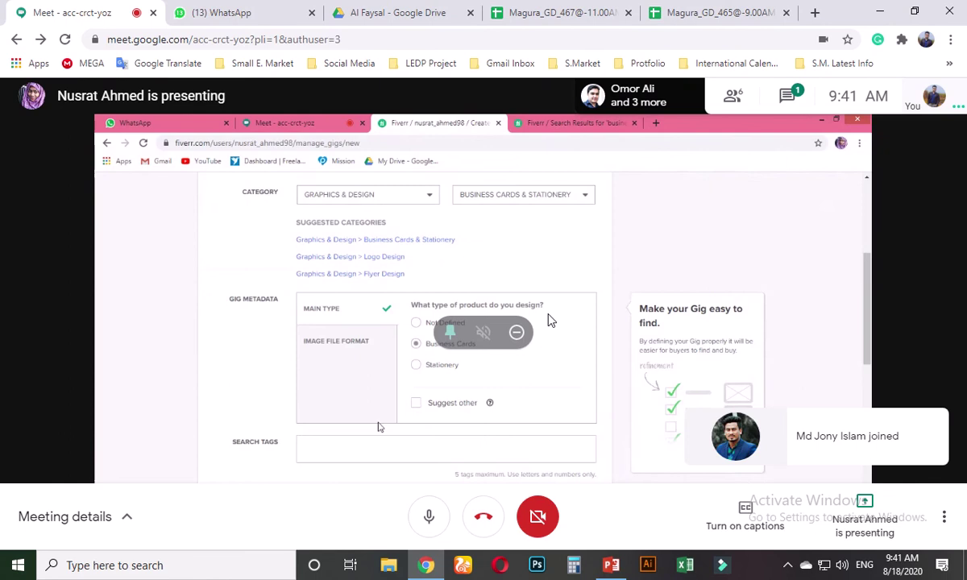
mouse_move(379, 34)
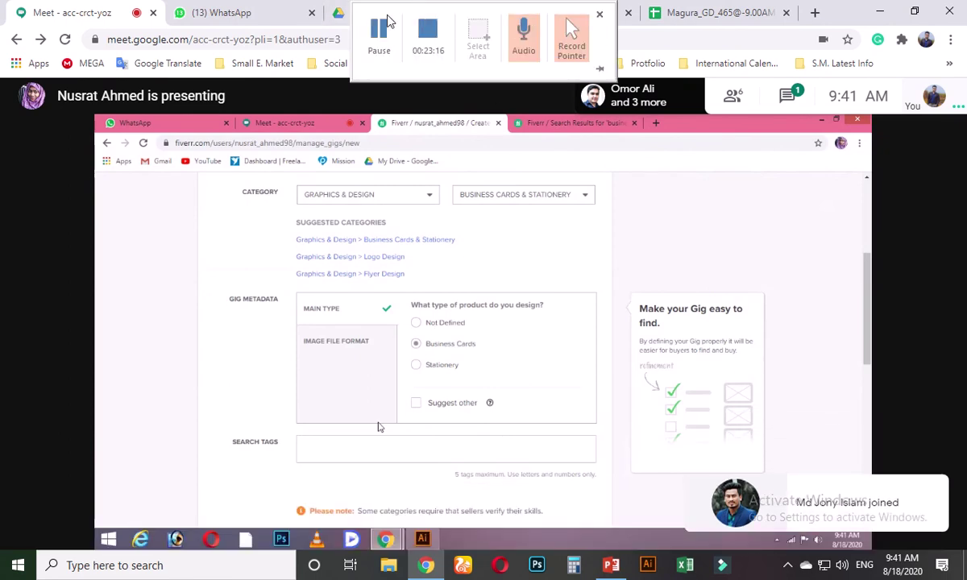
left_click(662, 15)
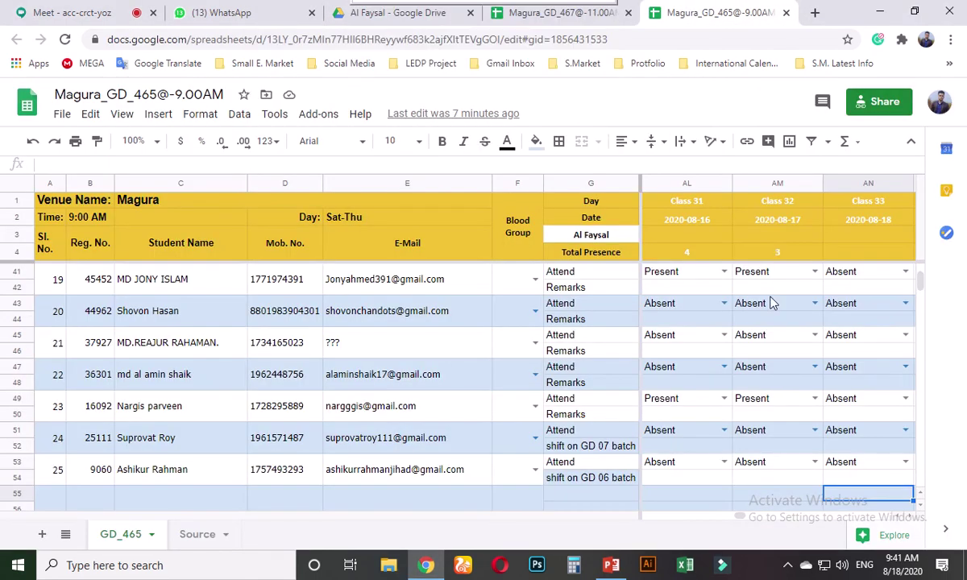
scroll(790, 387, "up", 2)
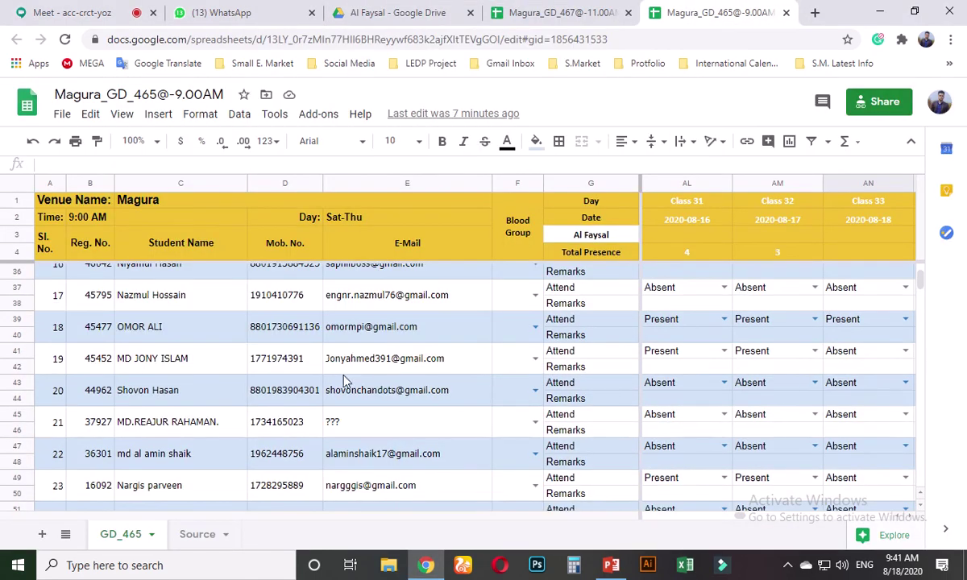
double_click(903, 351)
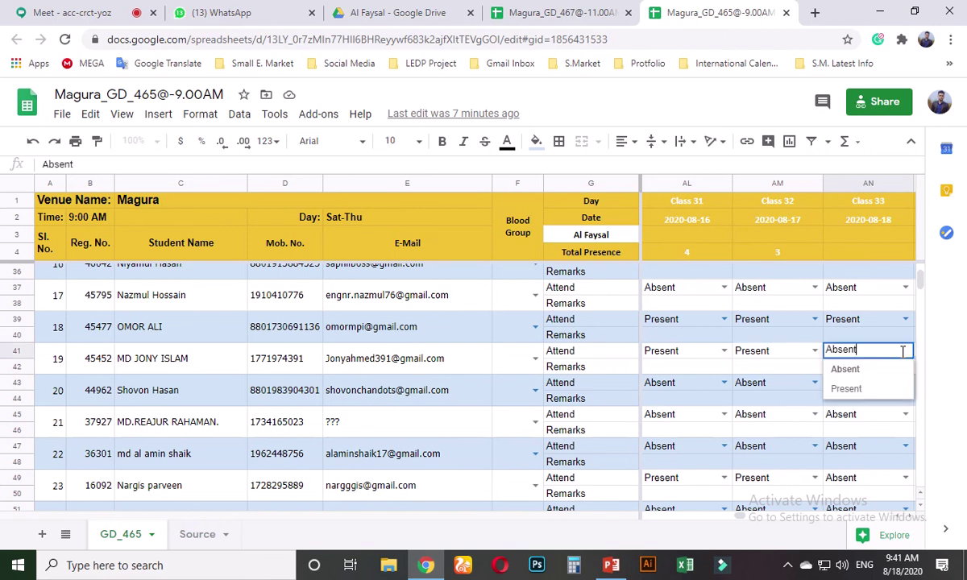
left_click(853, 389)
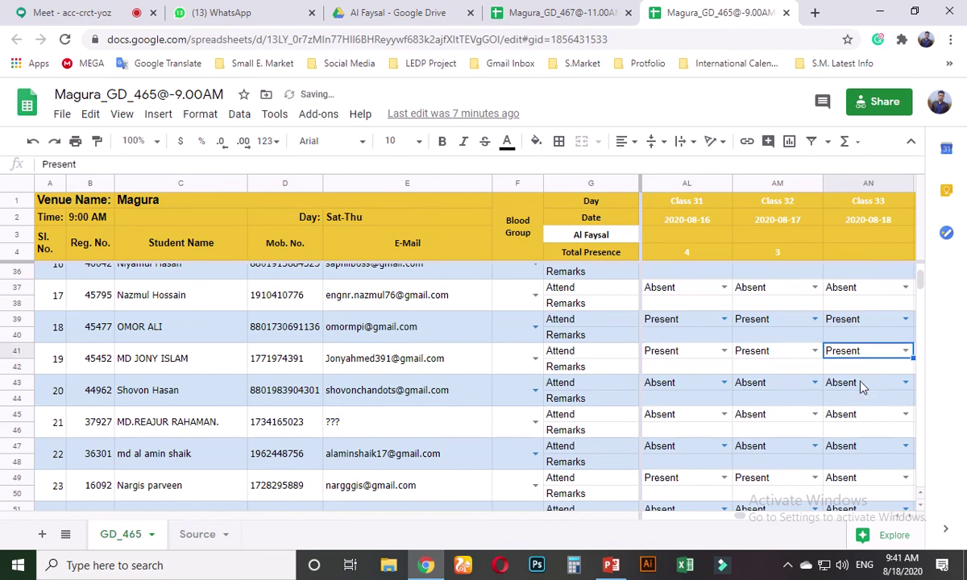
left_click(858, 371)
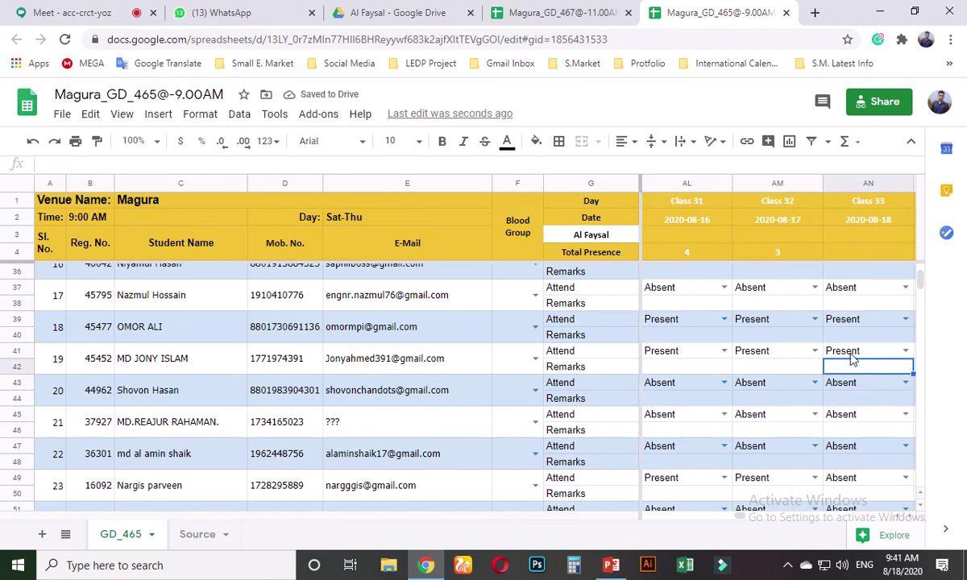
left_click(885, 253)
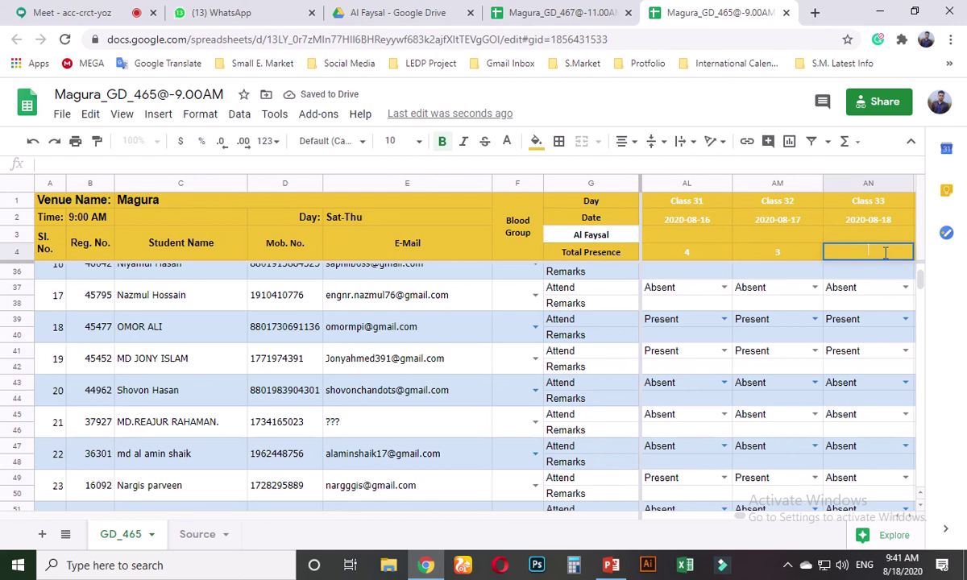
type("2")
key("Return")
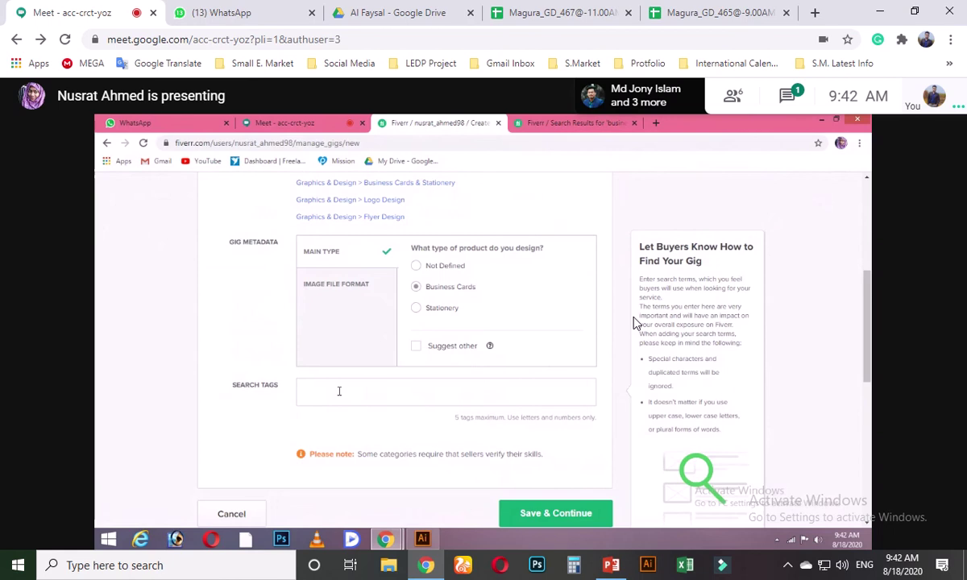
In the Fiverr gig shared in Google Meet, look up "business card" in the search tags and add the suggested tag "caricature business cards".
left_click(339, 392)
type("b")
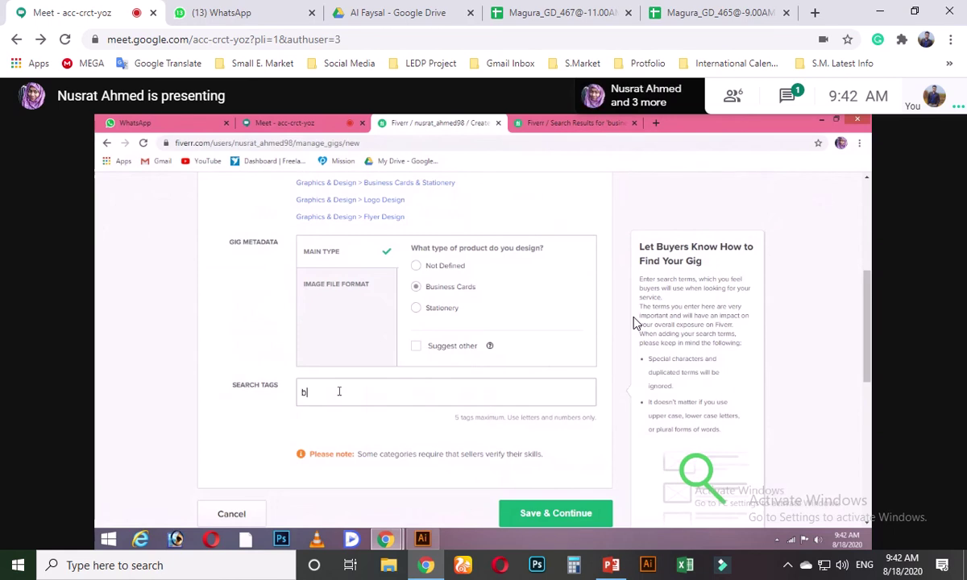
type("us")
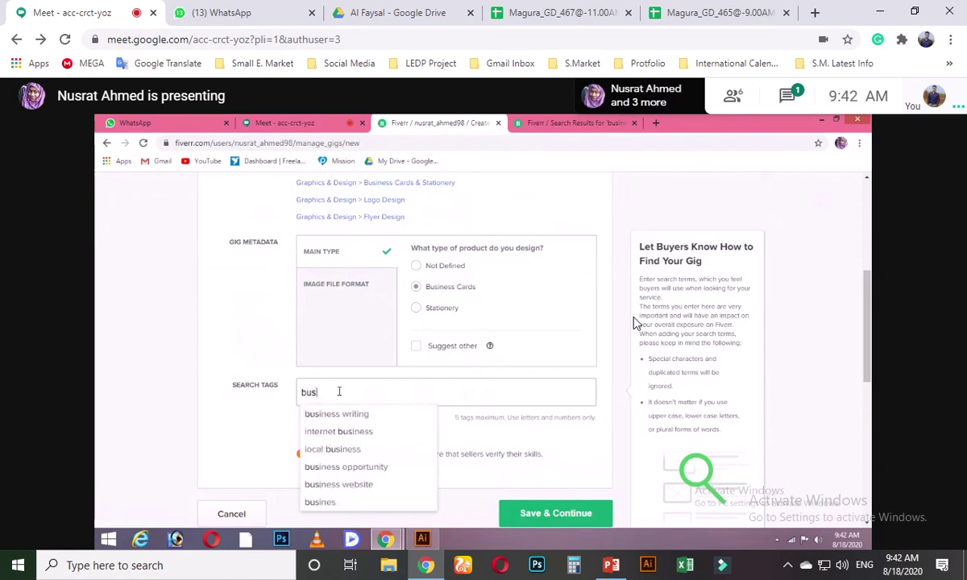
type("iness")
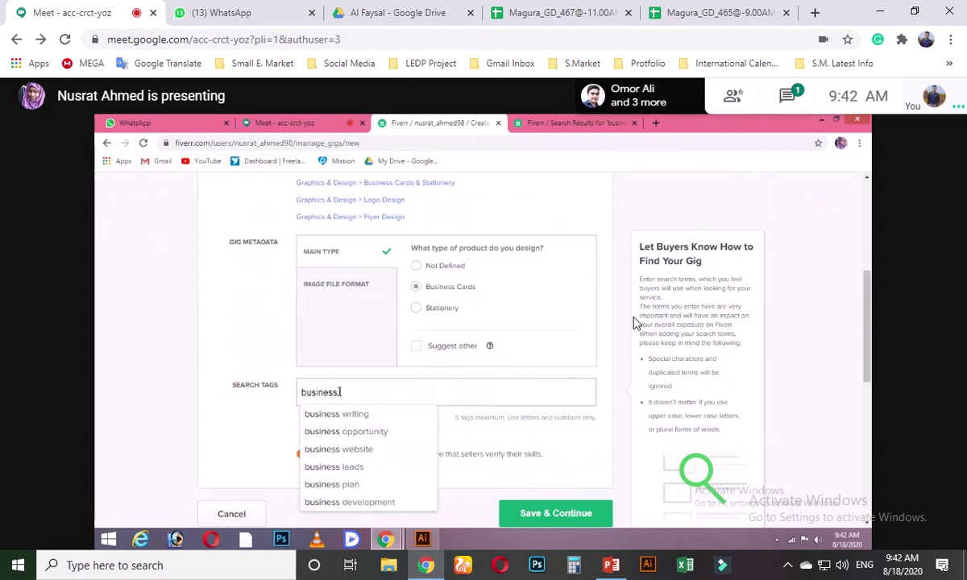
type(" car")
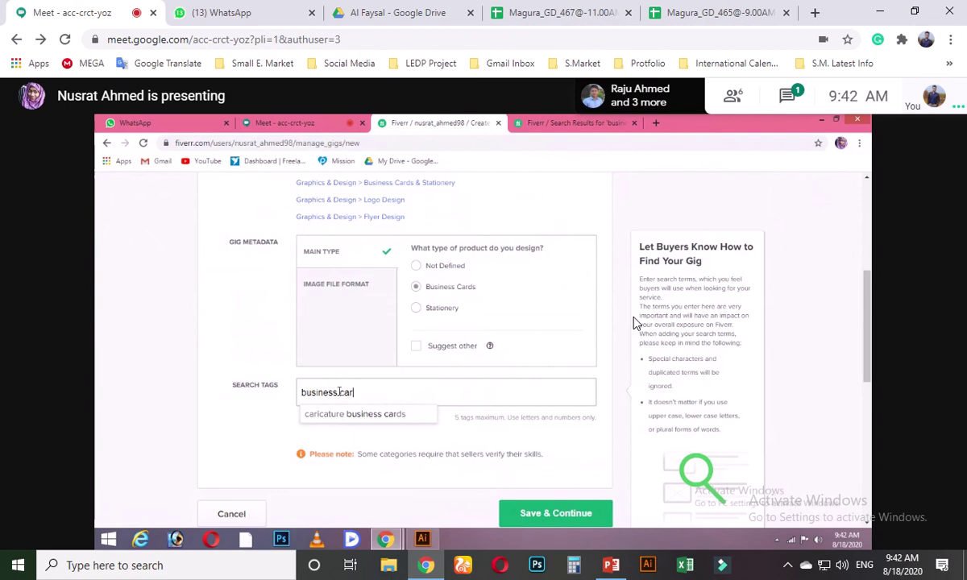
type("ds")
key("BackSpace")
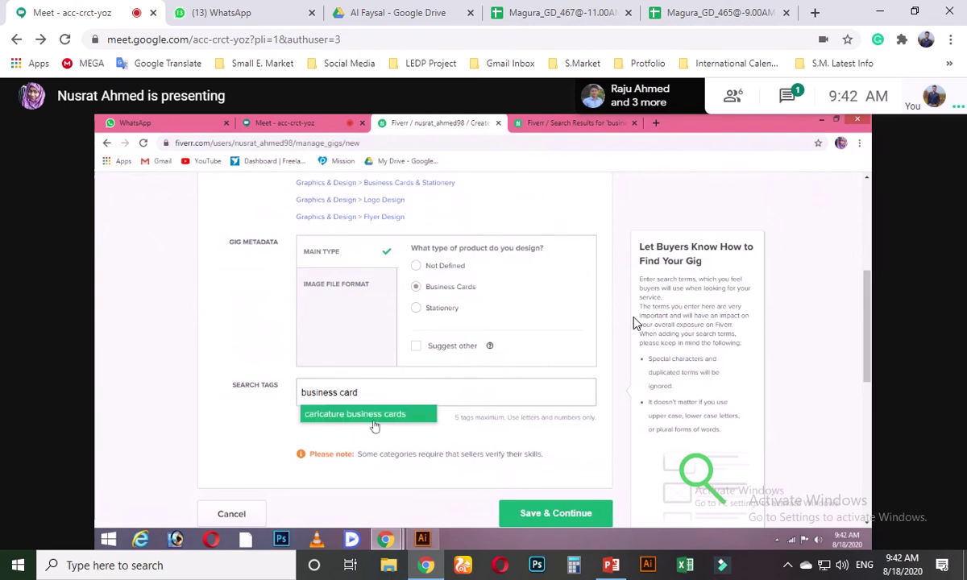
left_click(375, 416)
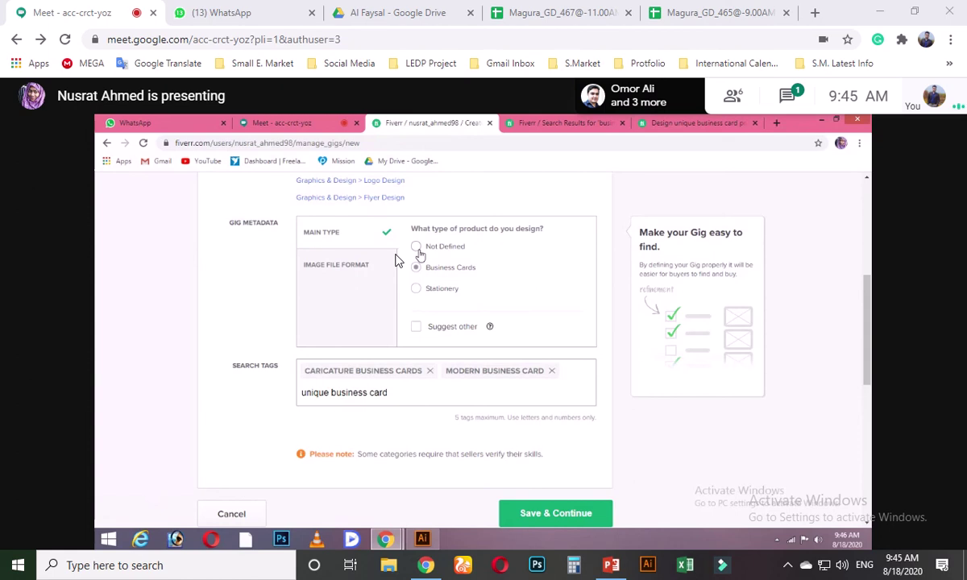
Add "unique business card" as a search tag and enter "minimalist design" as another tag for the gig.
key("Return")
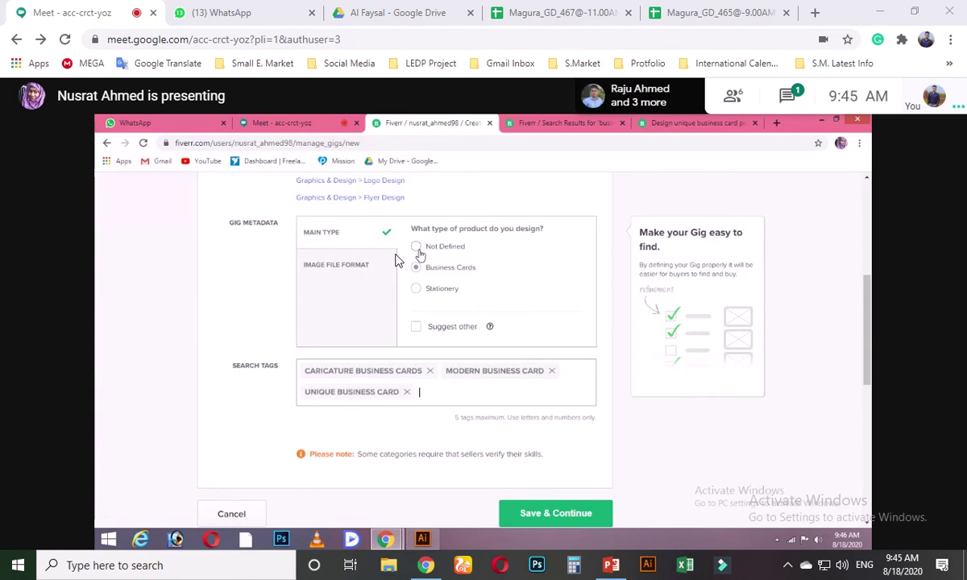
type("mini")
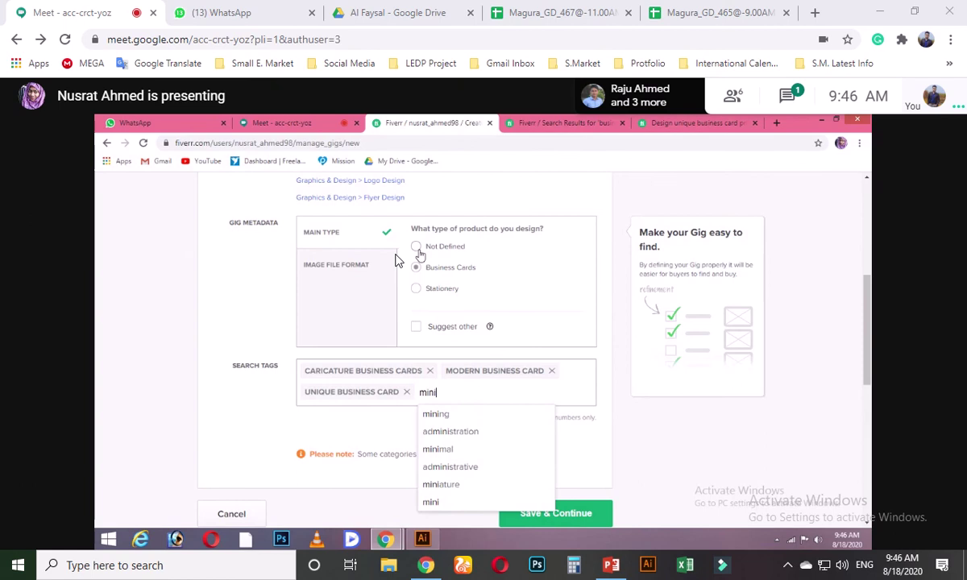
type("mali")
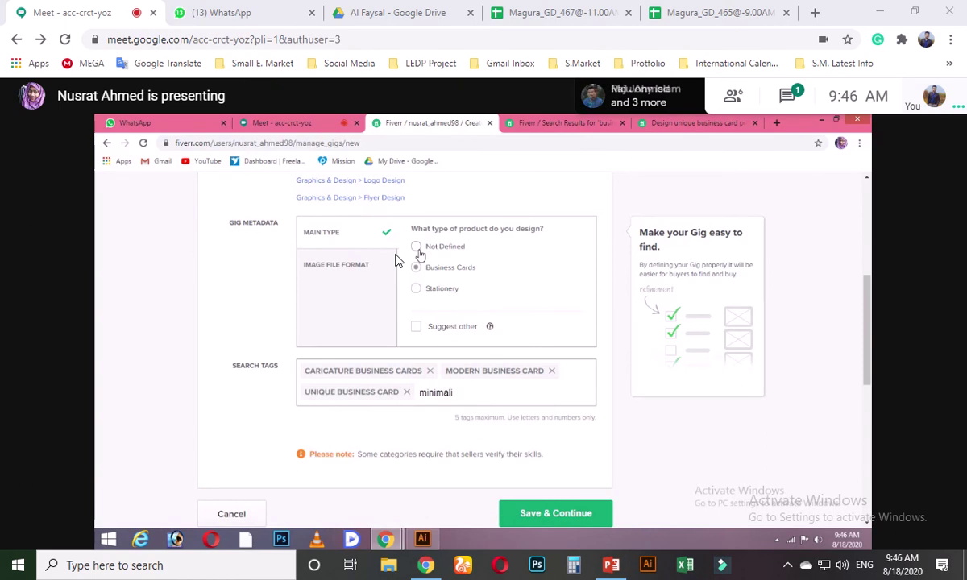
type("st design")
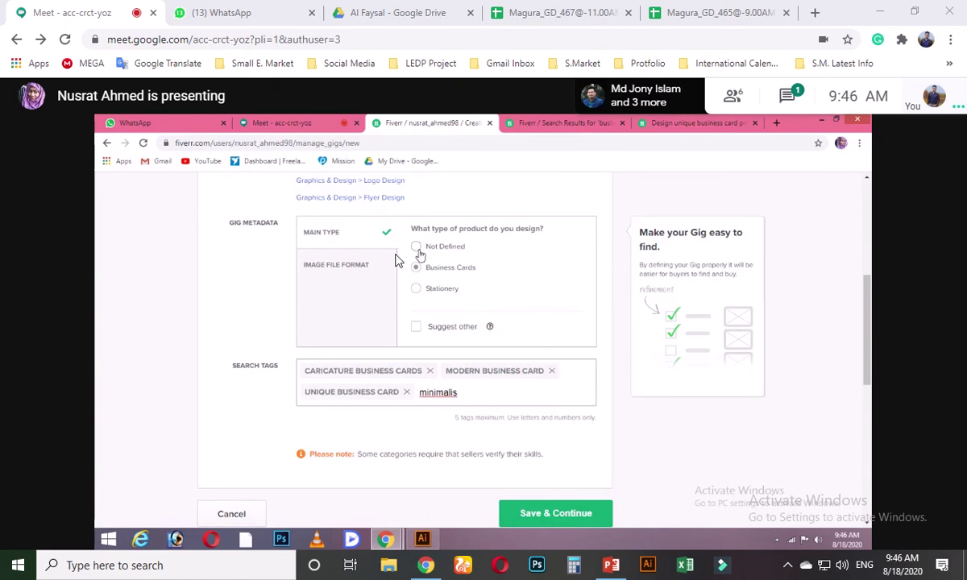
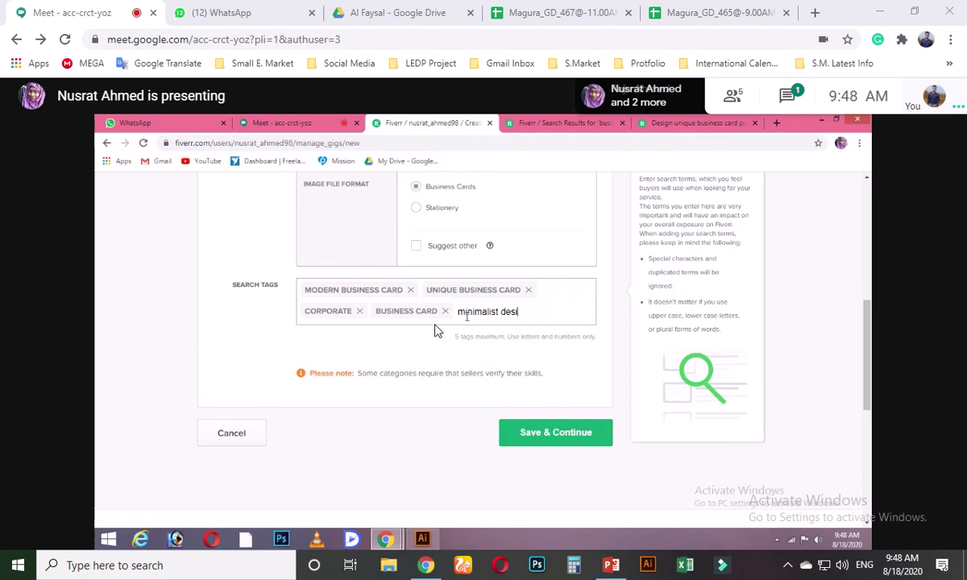
mouse_move(360, 28)
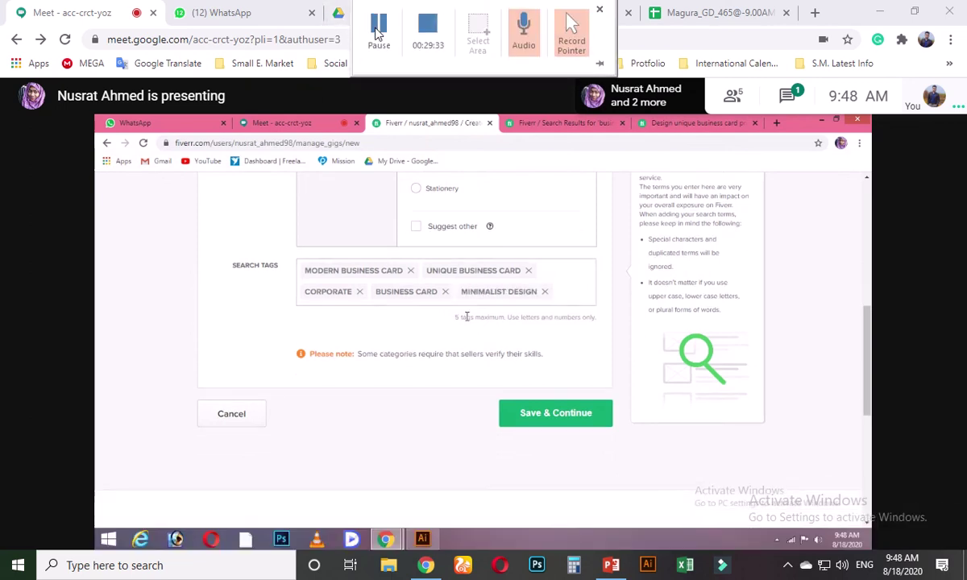
mouse_move(403, 159)
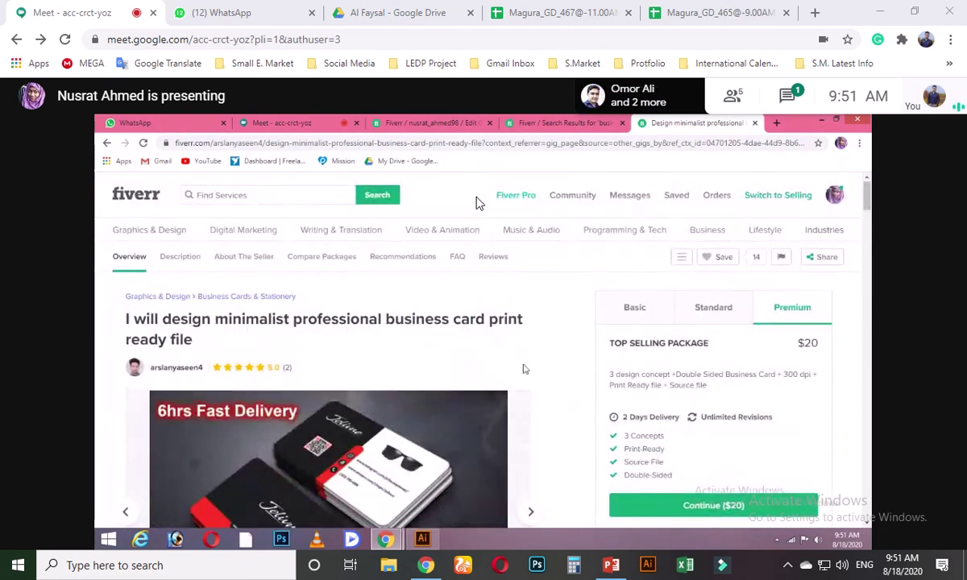
mouse_move(350, 2)
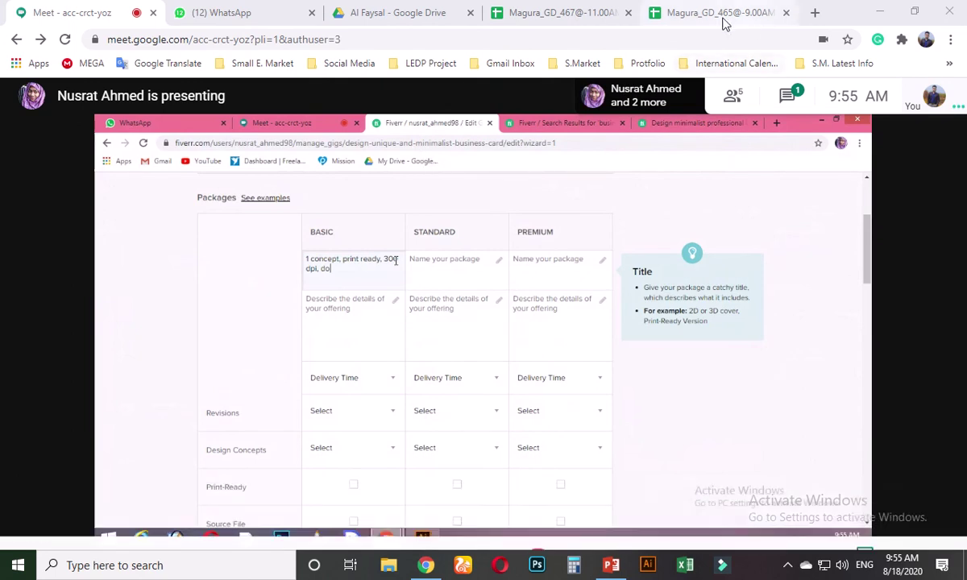
mouse_move(379, 24)
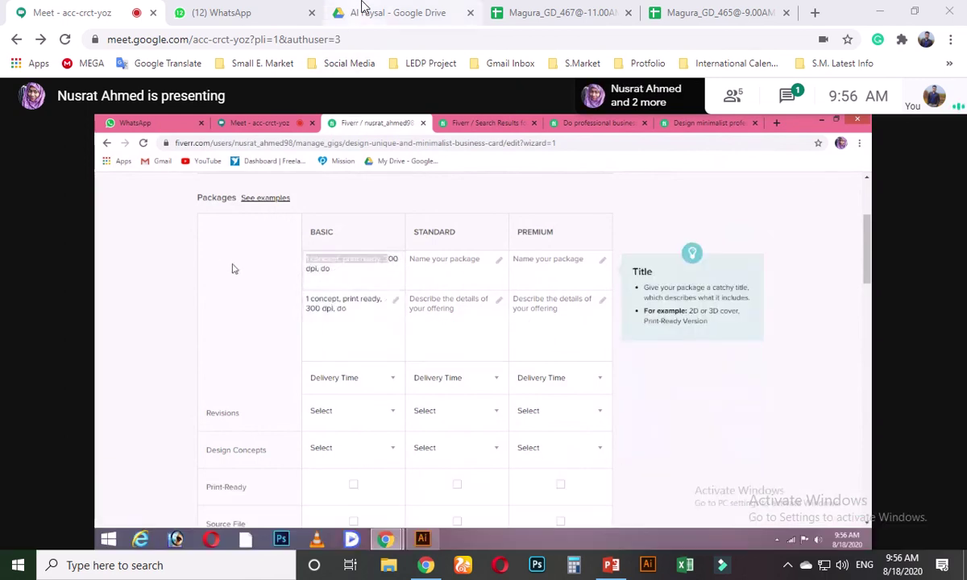
mouse_move(373, 7)
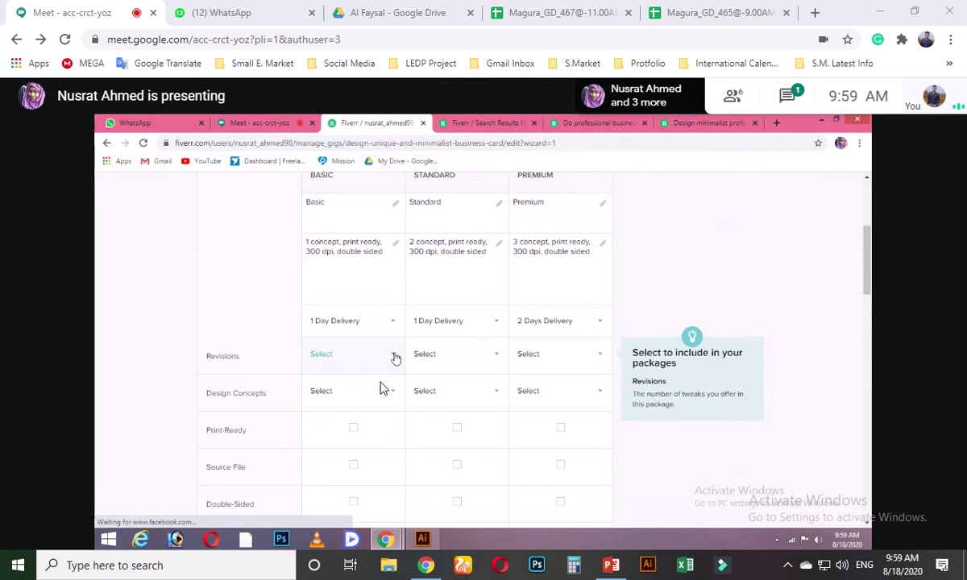
mouse_move(403, 24)
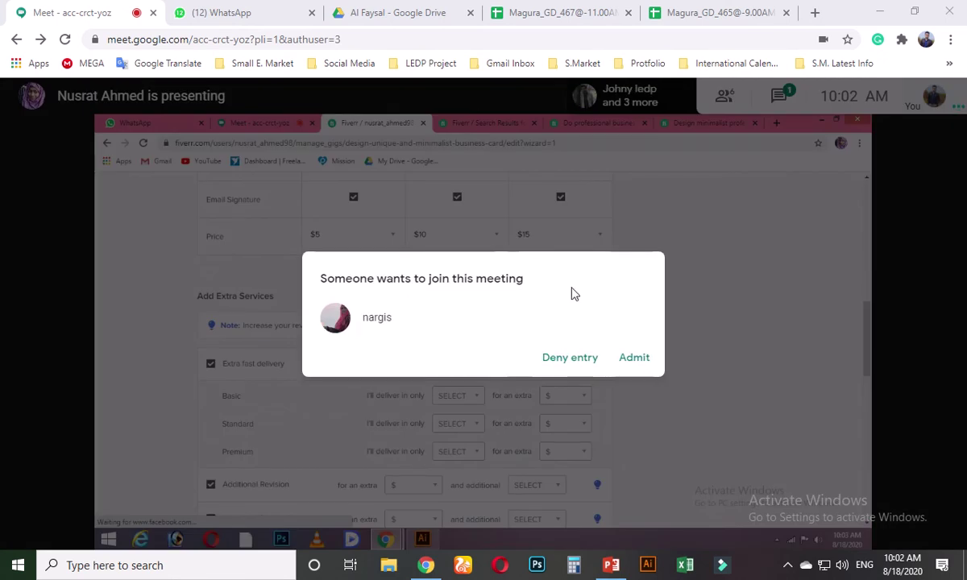
Admit the participant asking to join the meeting during the student's gig pricing presentation.
left_click(641, 361)
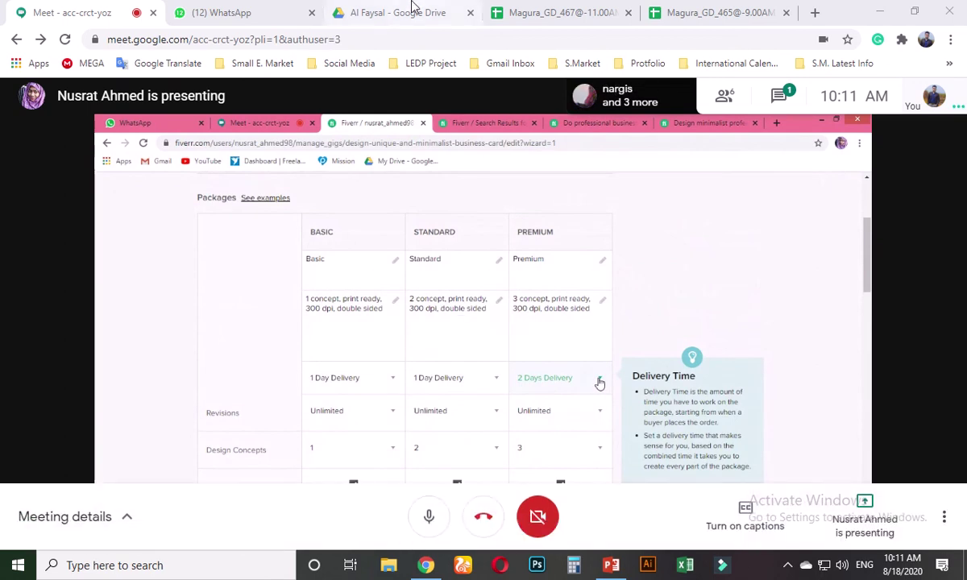
mouse_move(372, 26)
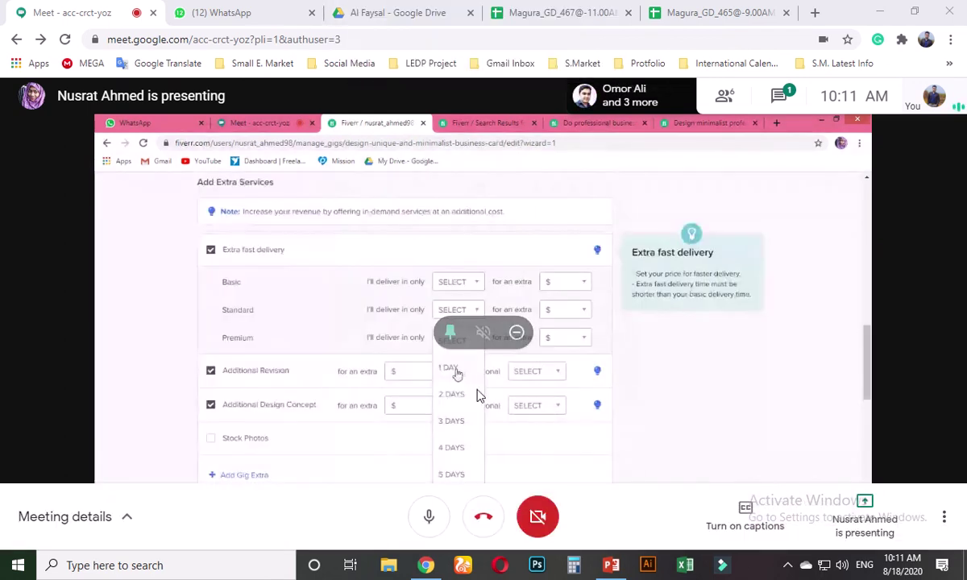